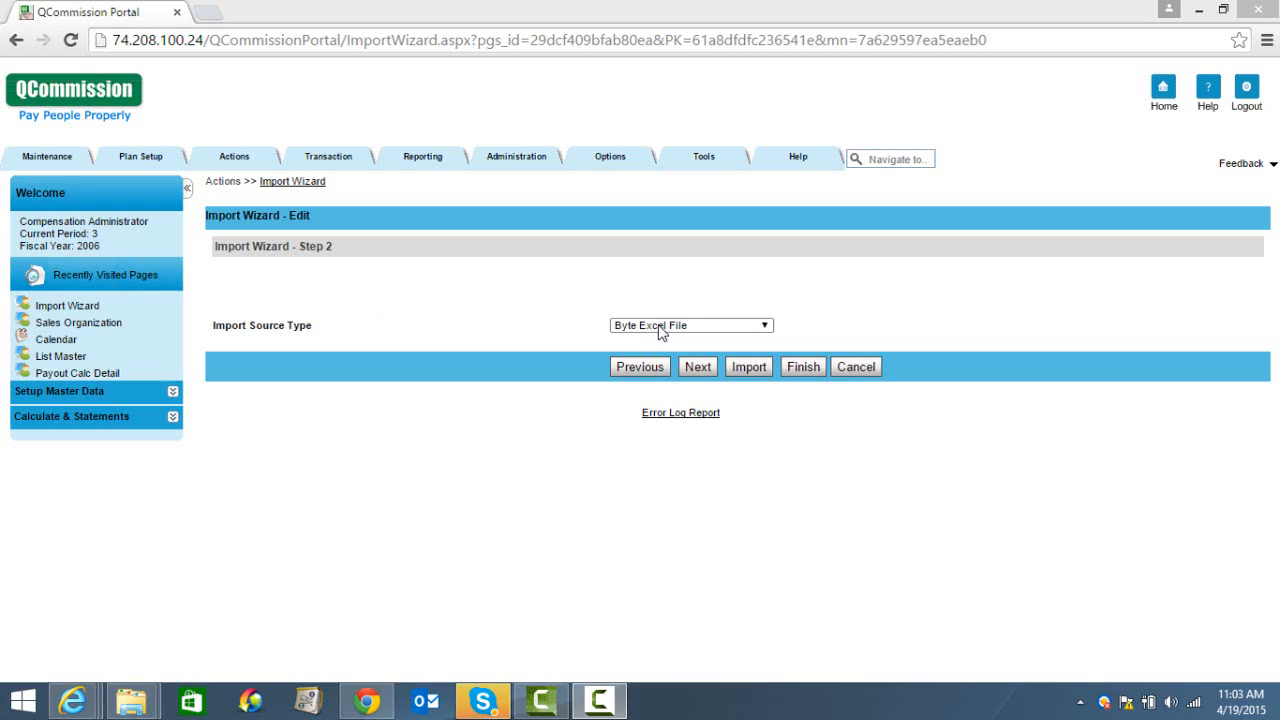
- Review the source types offered in step 2 of the Import Wizard without changing the selection
click(765, 328)
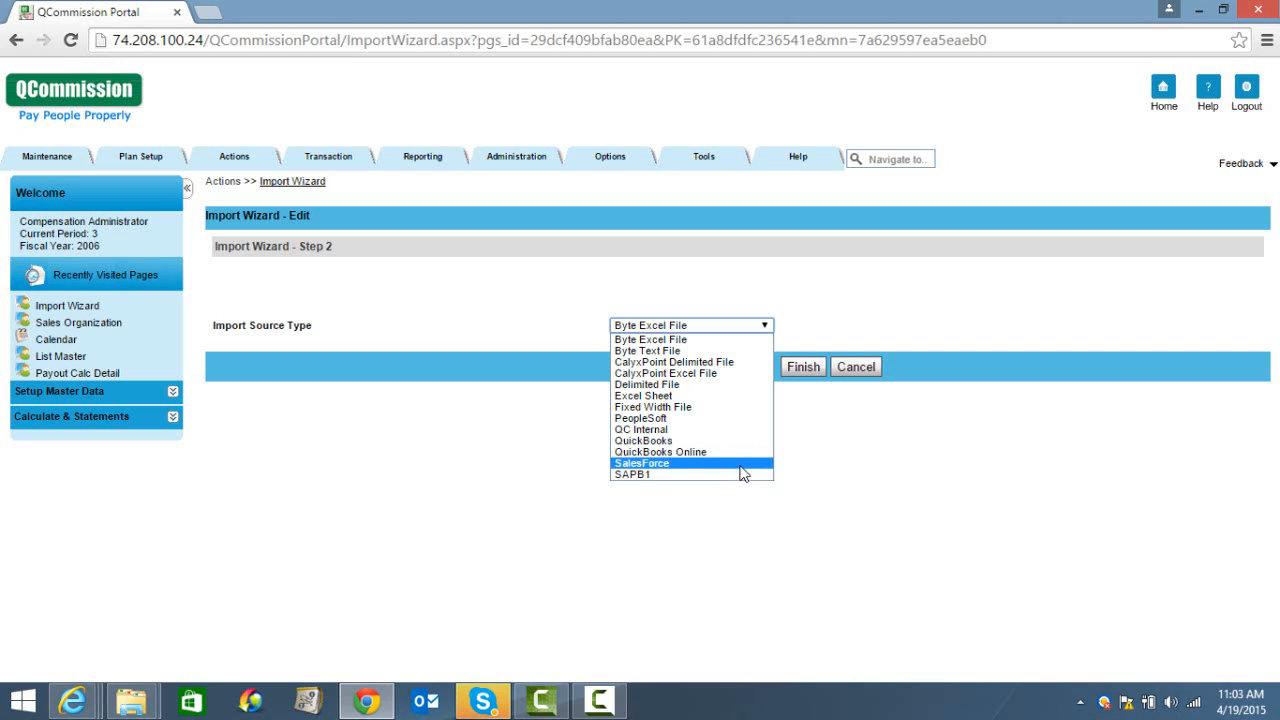
click(800, 454)
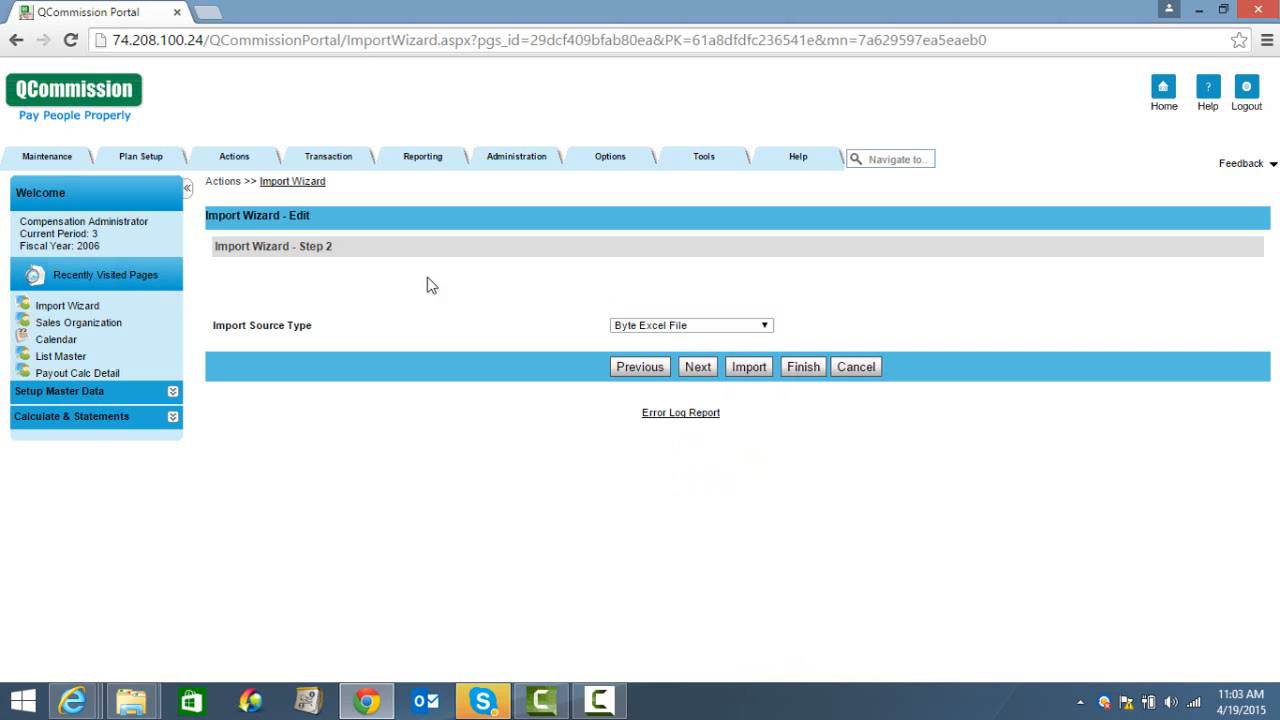
- Open the transaction list and its first record for editing
click(318, 164)
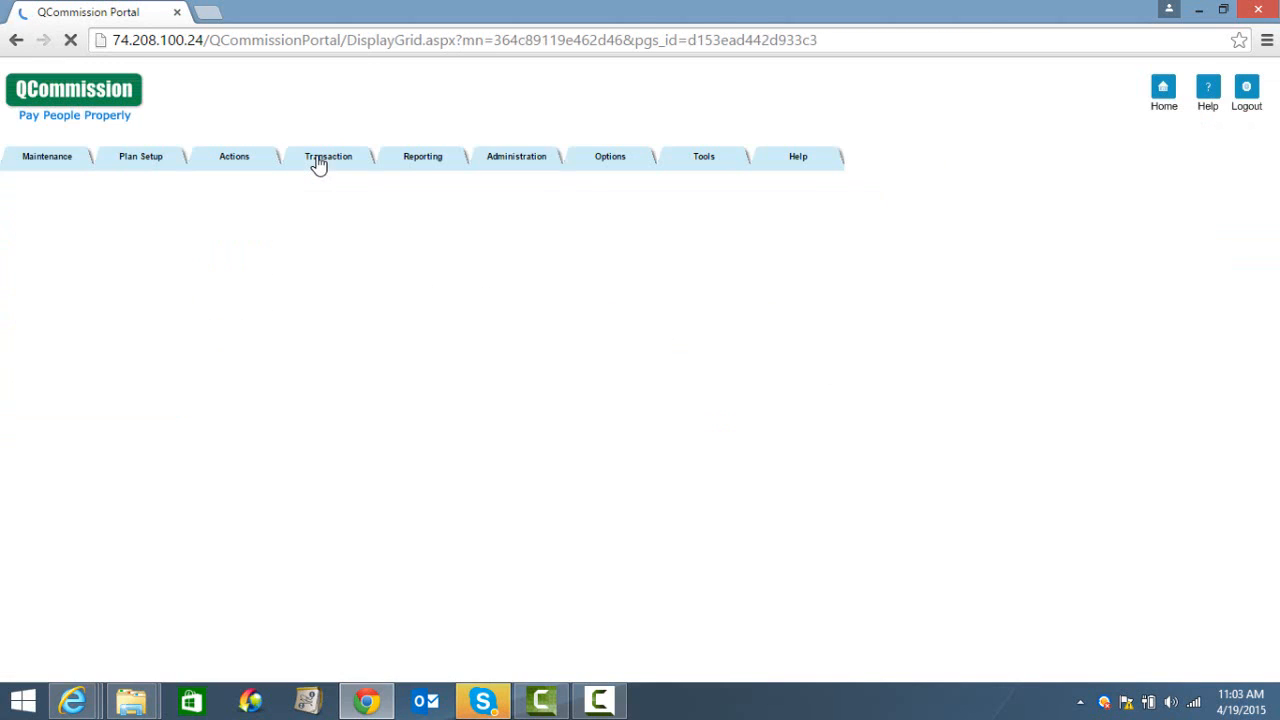
click(228, 302)
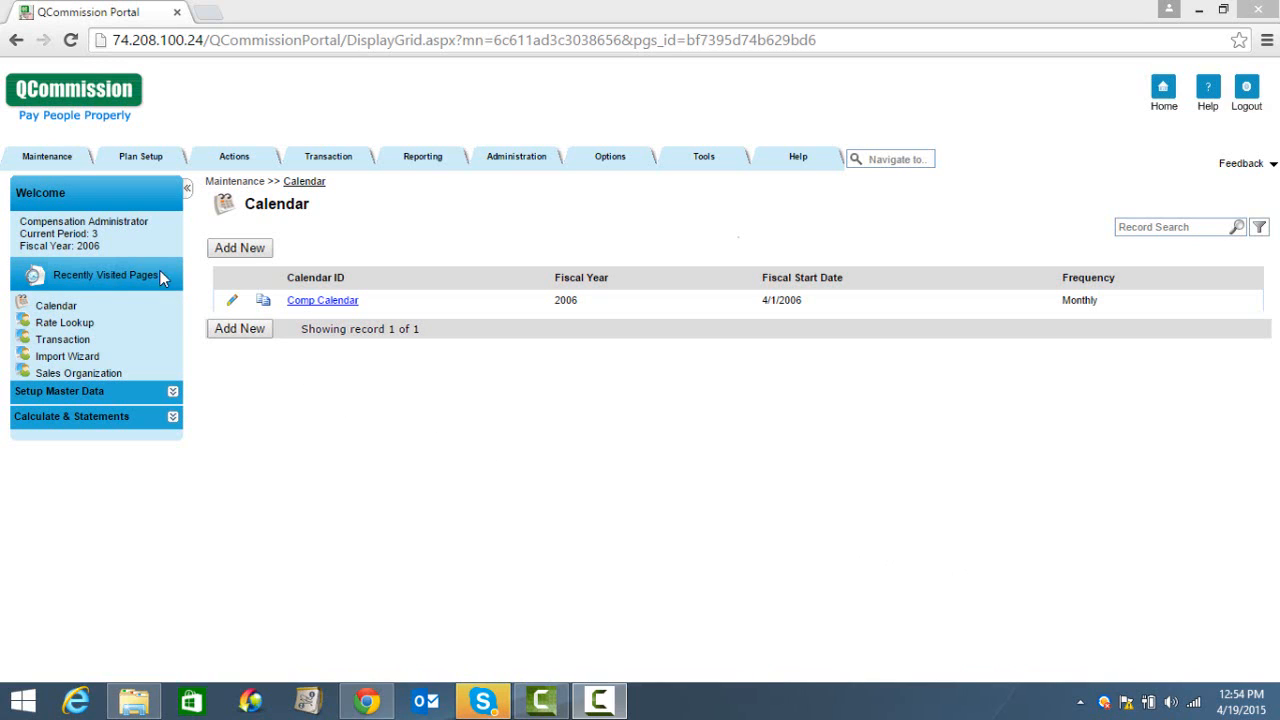
- Open the Comp Calendar record for editing and check its current period and the available frequency options
click(232, 304)
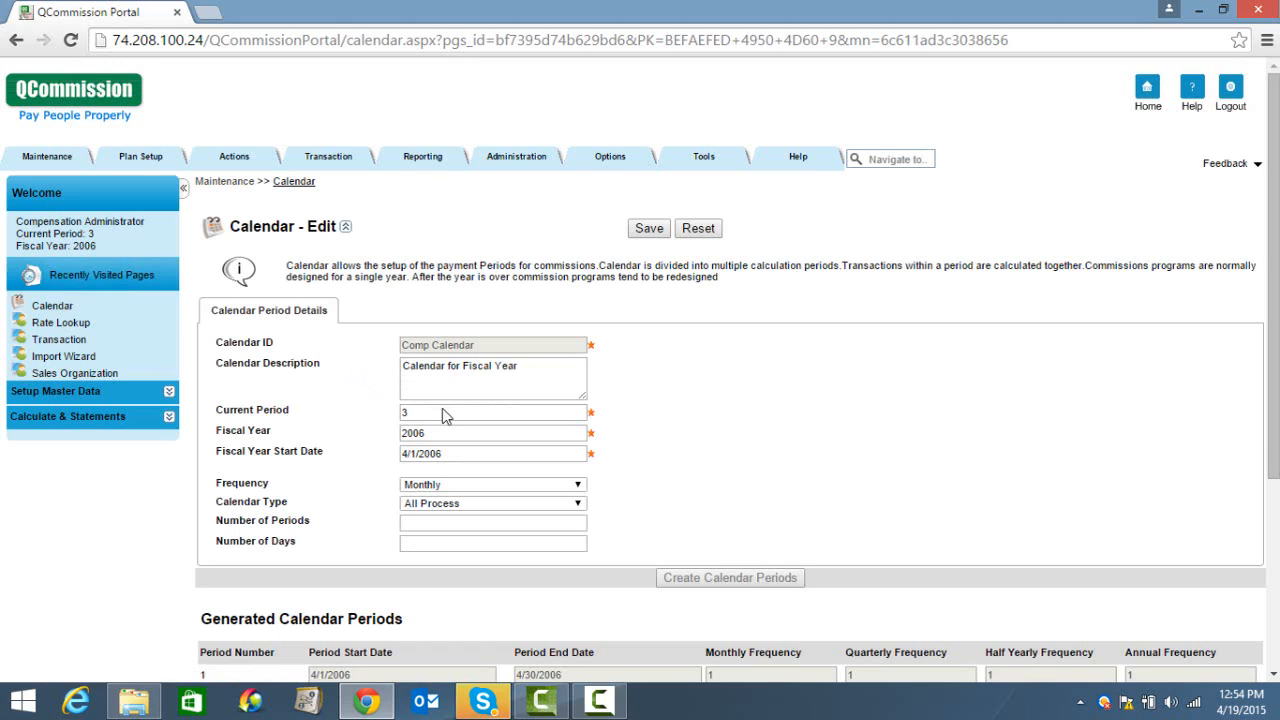
mouse_move(443, 418)
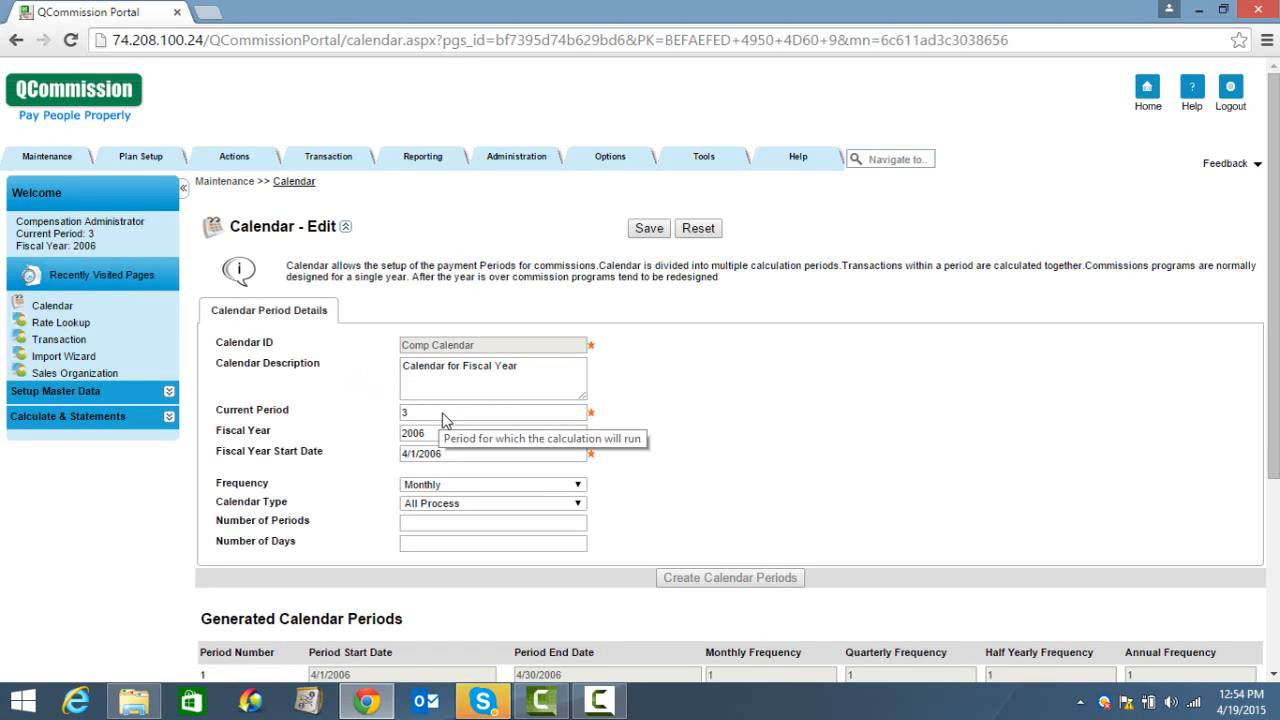
click(579, 486)
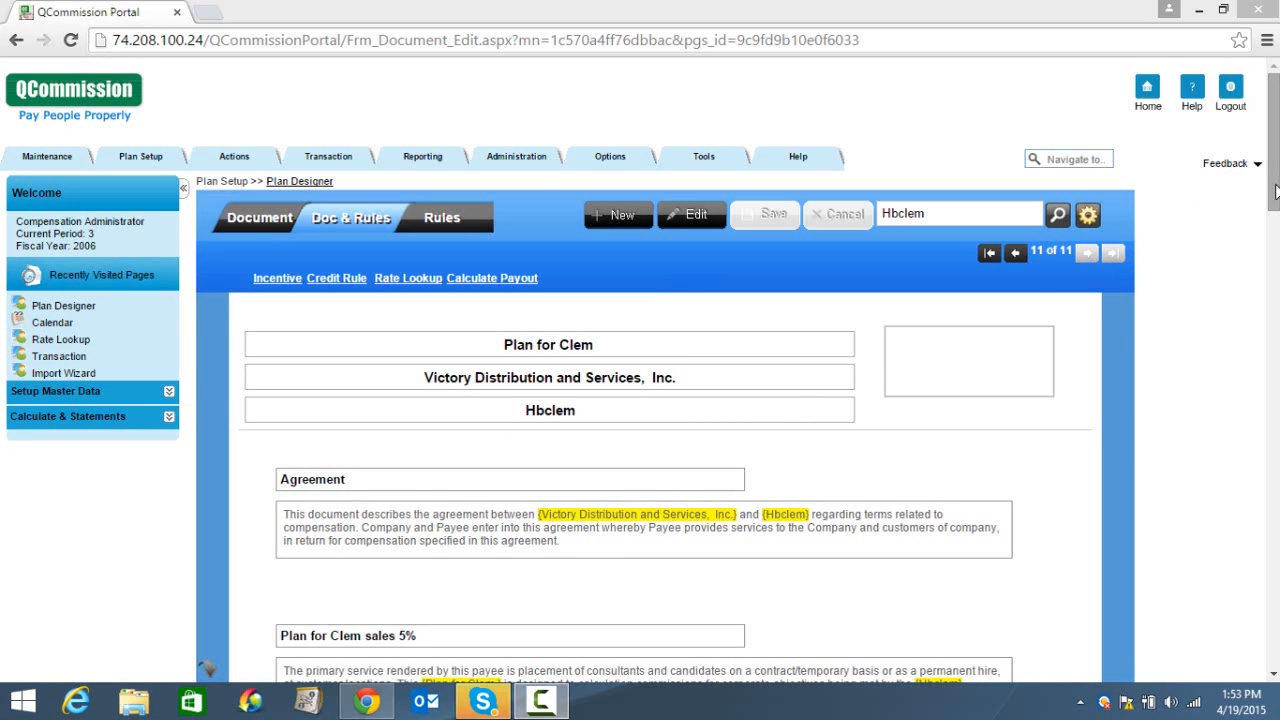
- Read through the open plan document in Plan Designer, examining the incentive, credit rule, commission rate and payout sections
drag(1276, 196, 1274, 288)
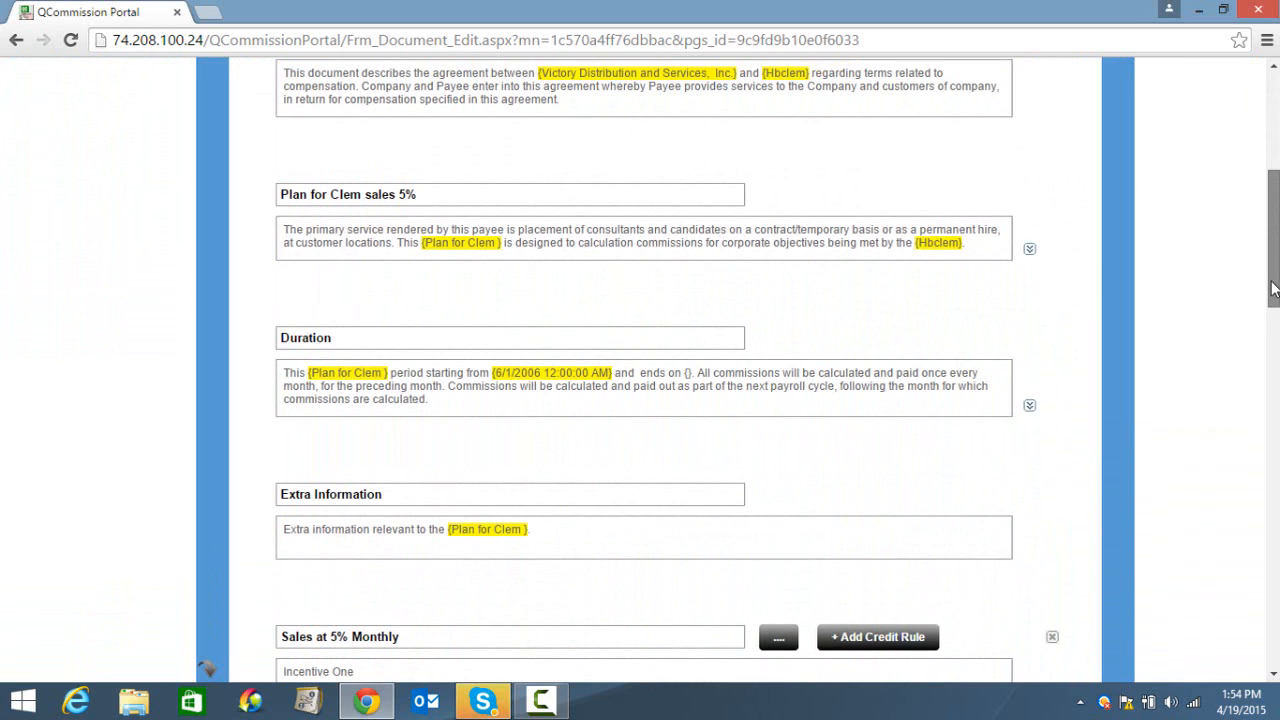
drag(1276, 289, 1274, 414)
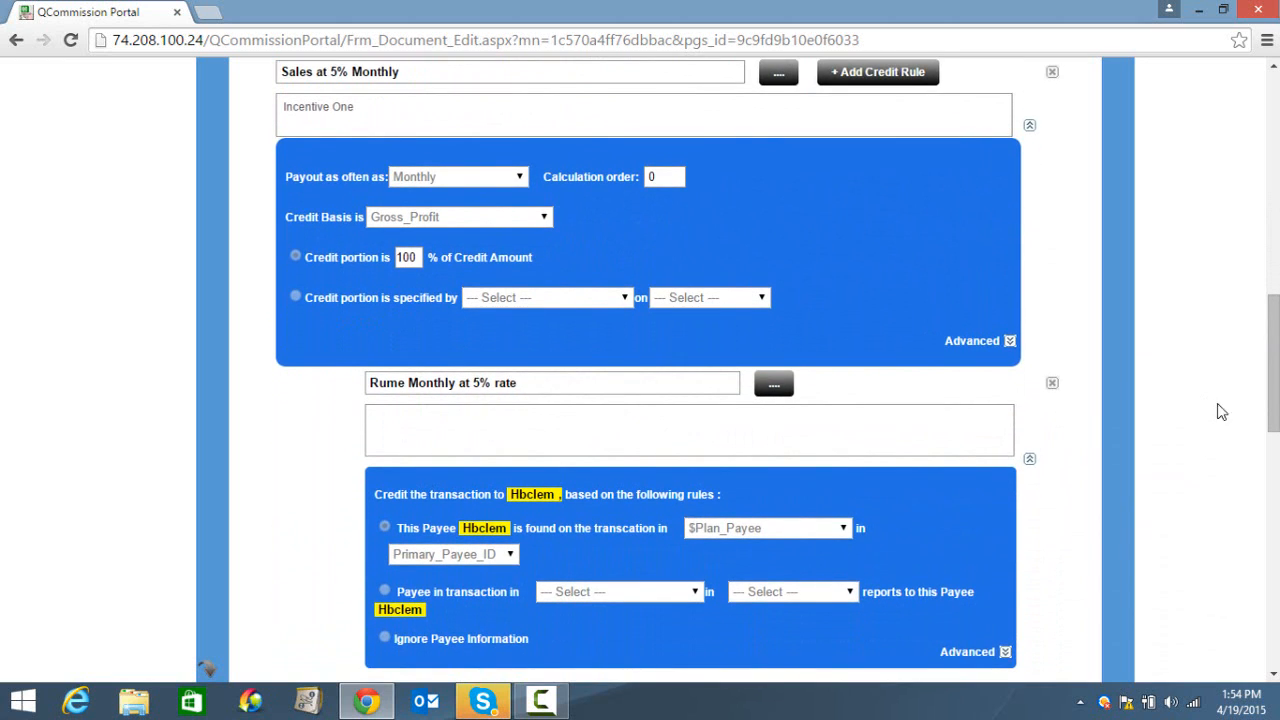
drag(1268, 388, 1276, 451)
drag(1275, 449, 1276, 386)
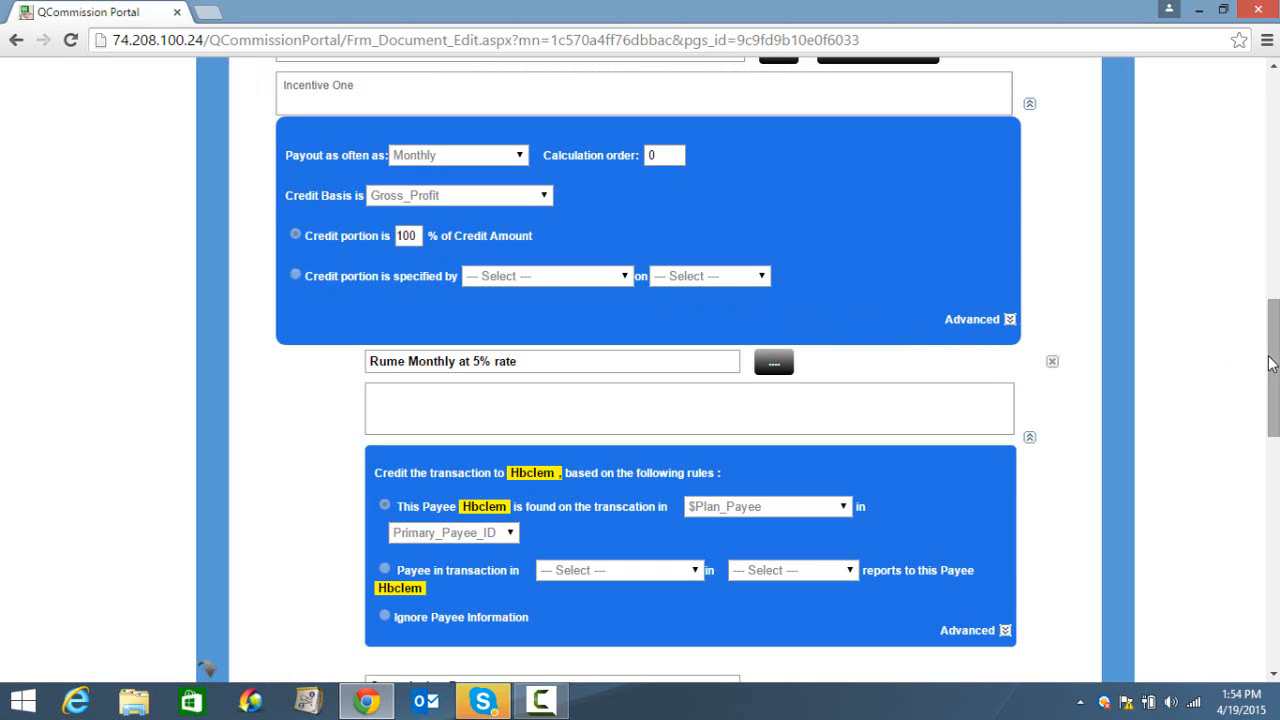
drag(1272, 375, 1273, 428)
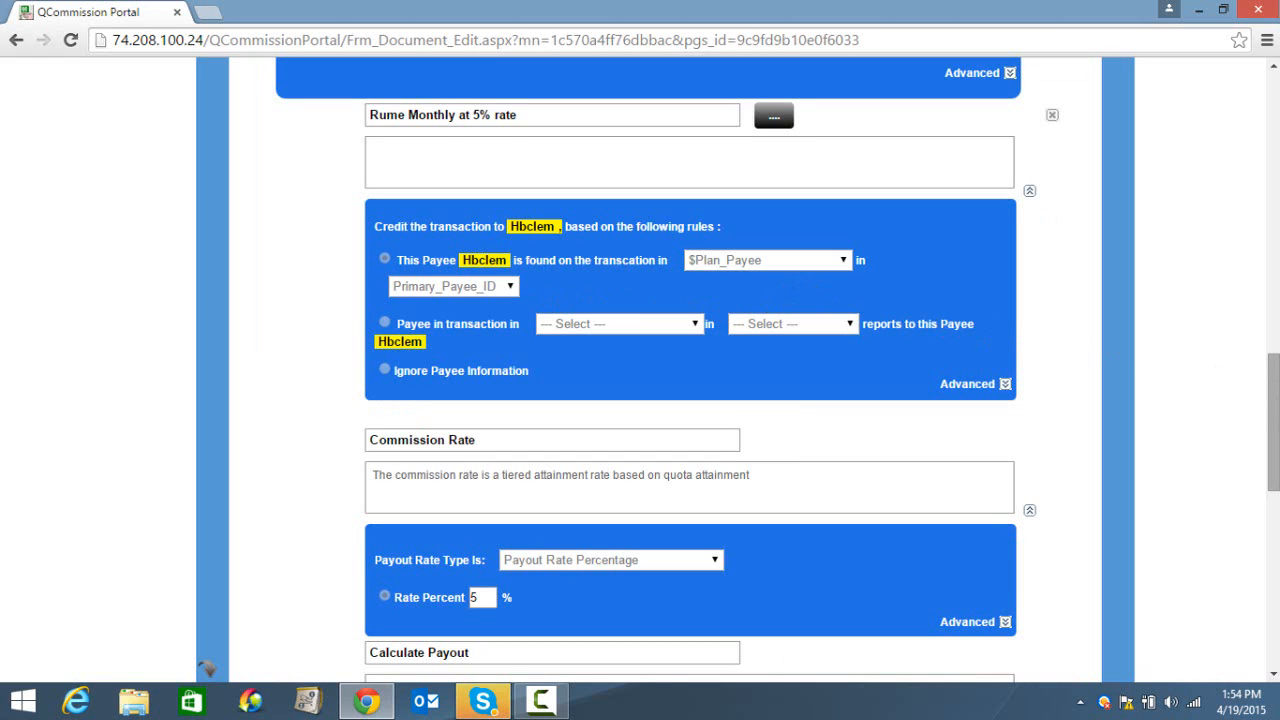
drag(1273, 420, 1273, 448)
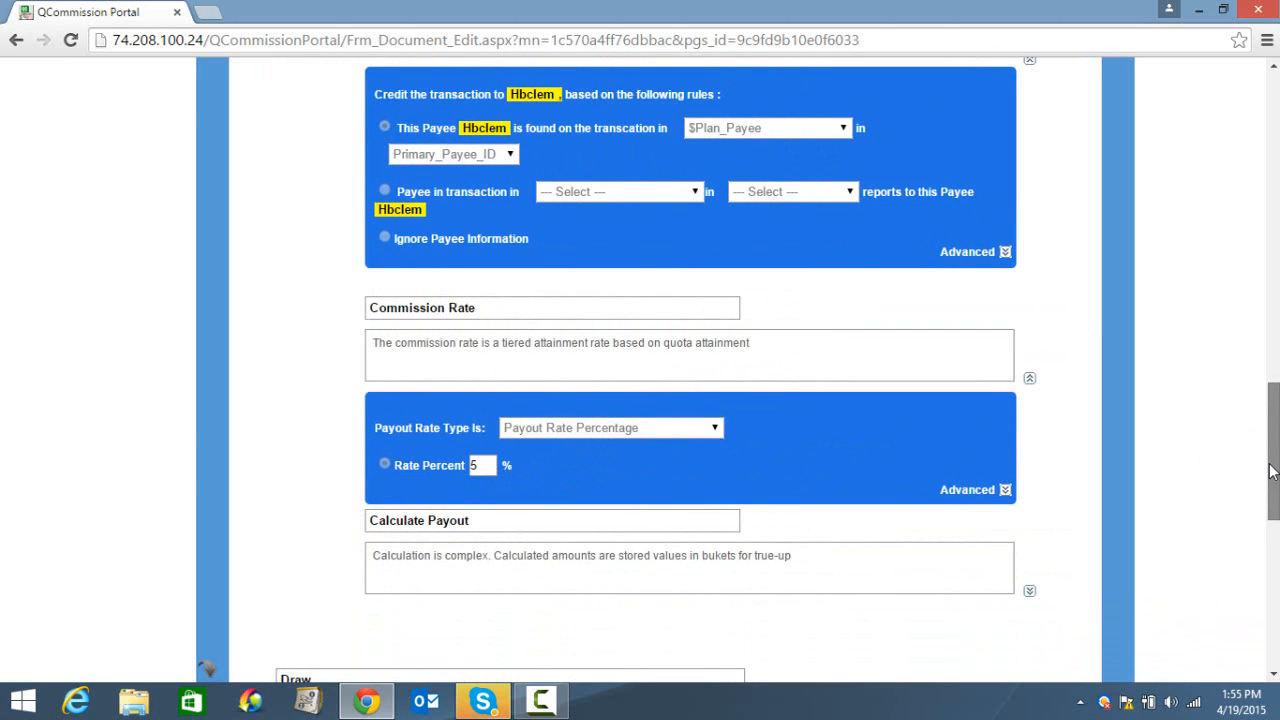
drag(1273, 473, 1256, 388)
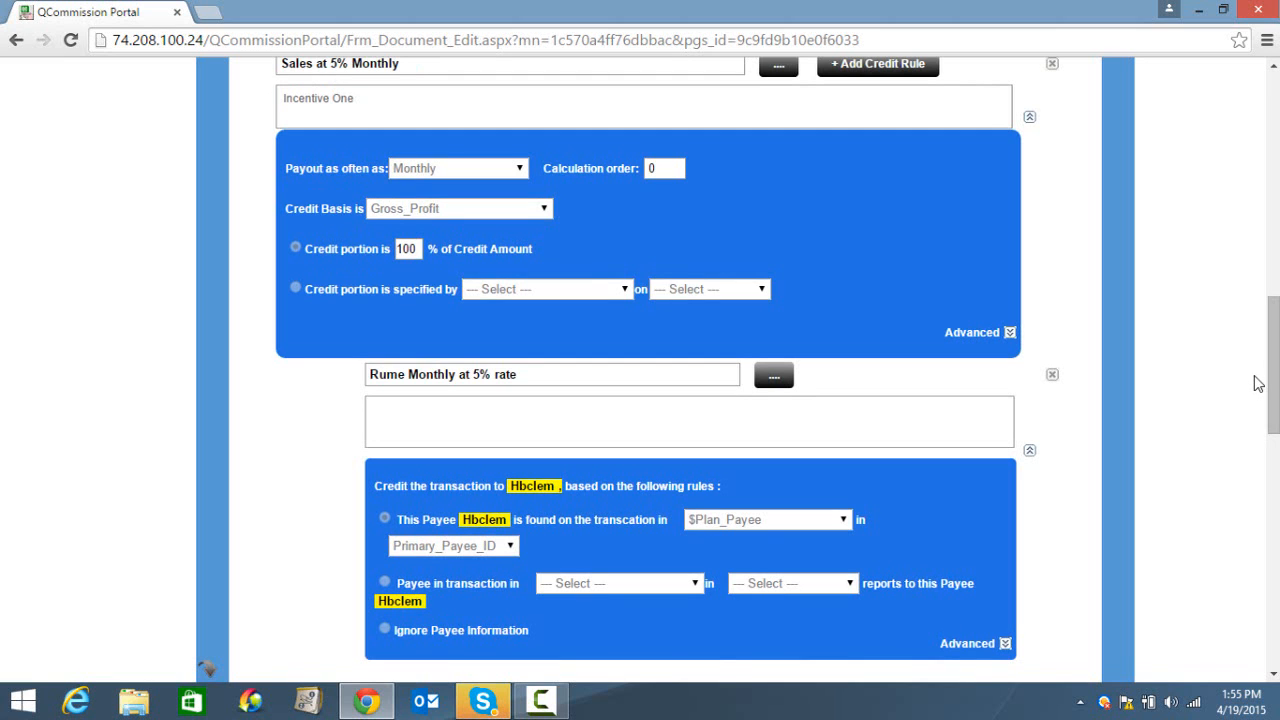
drag(1275, 385, 1223, 163)
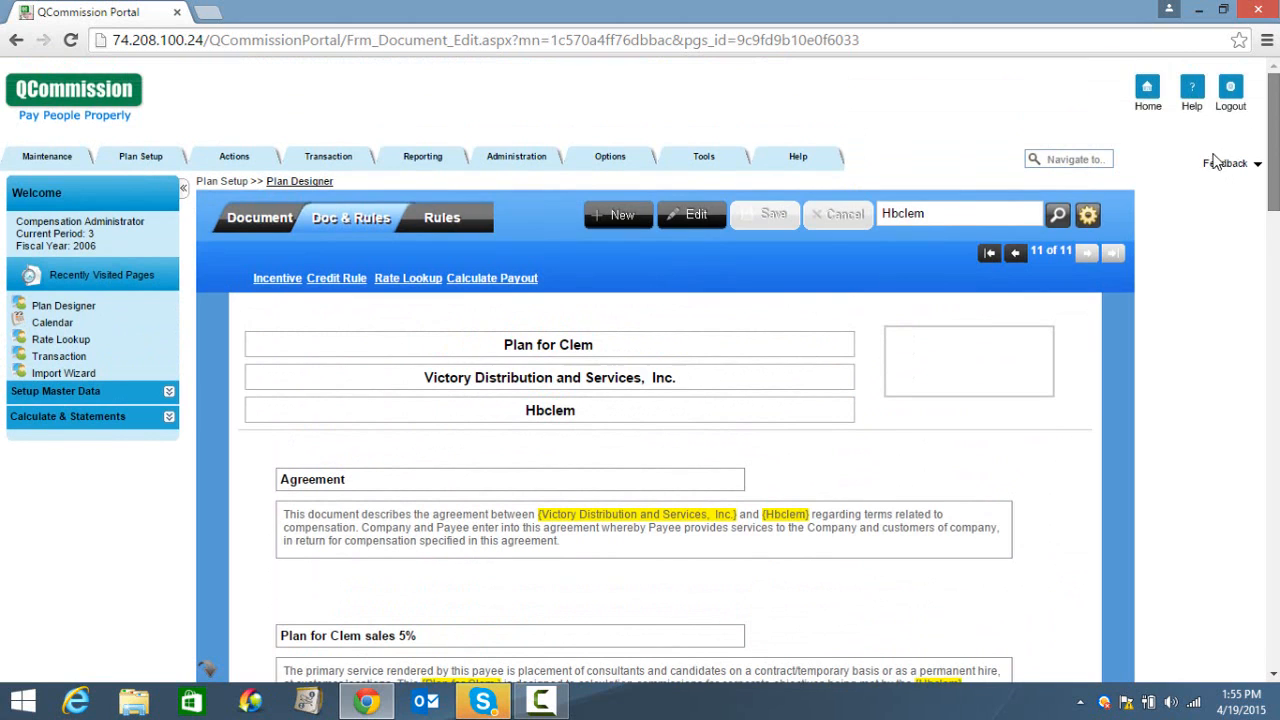
- View the Credit Rule Library, and return to the Plan Designer
mouse_move(401, 166)
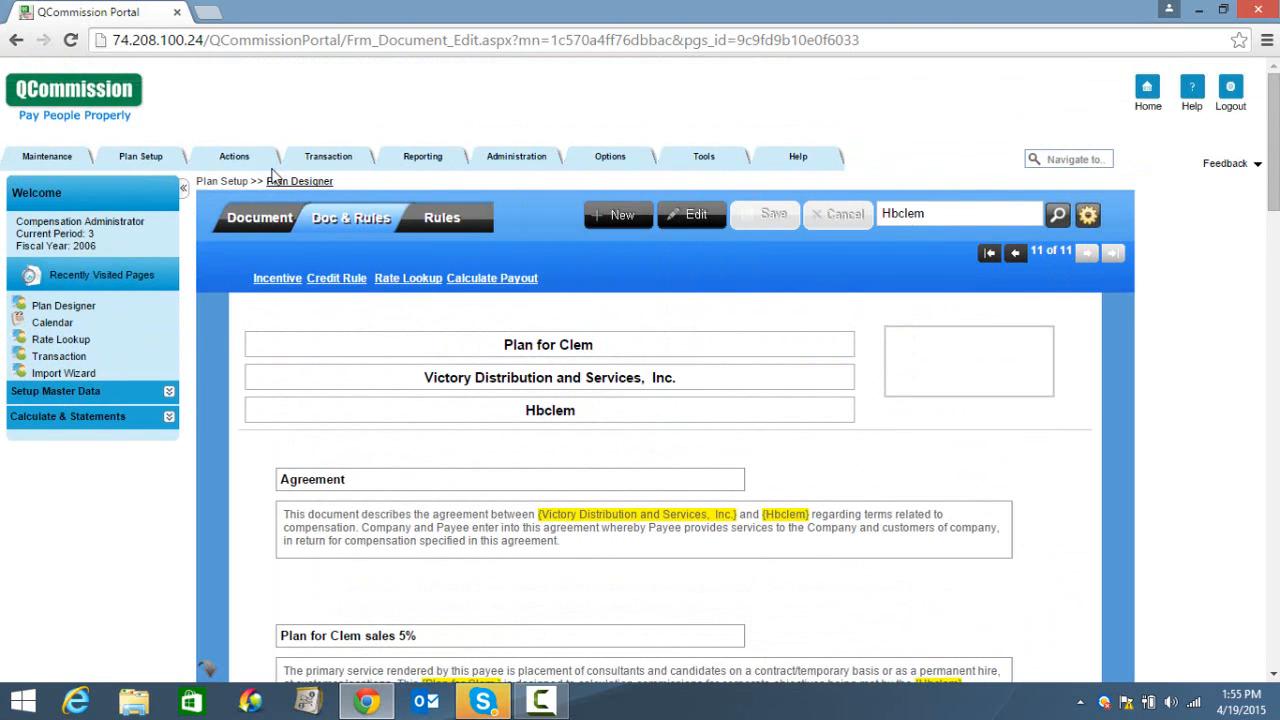
mouse_move(250, 168)
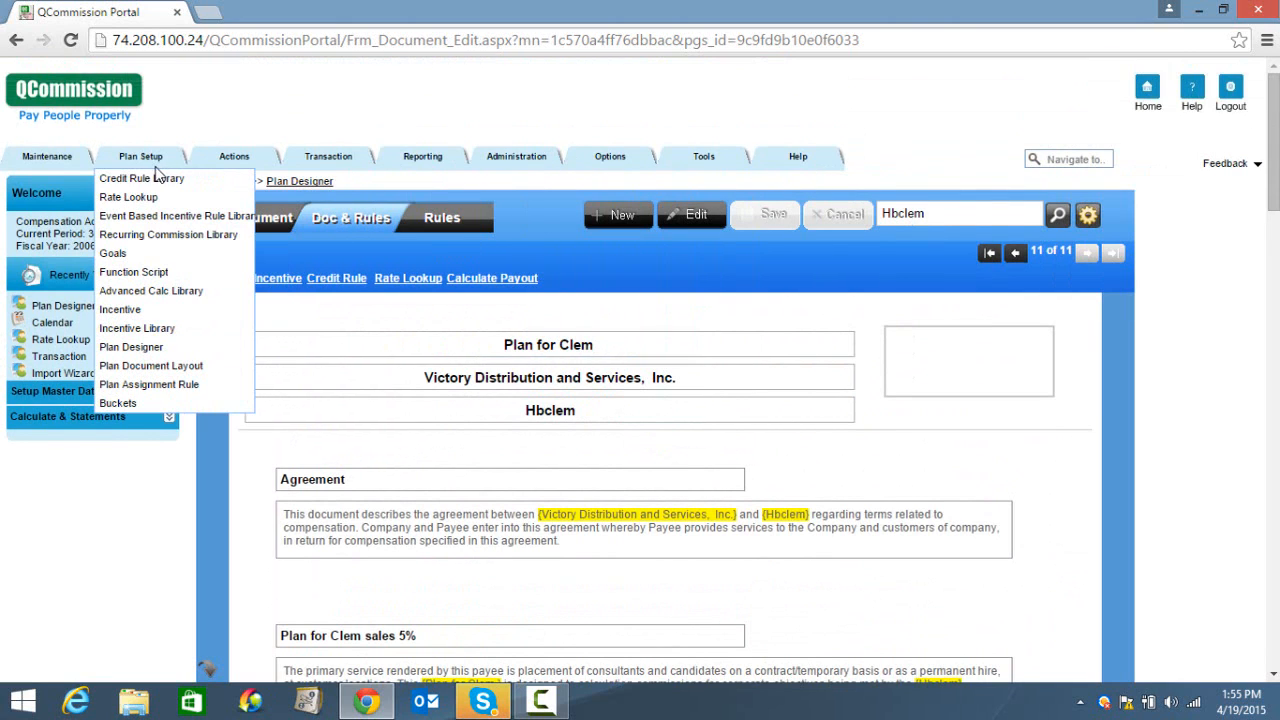
click(158, 186)
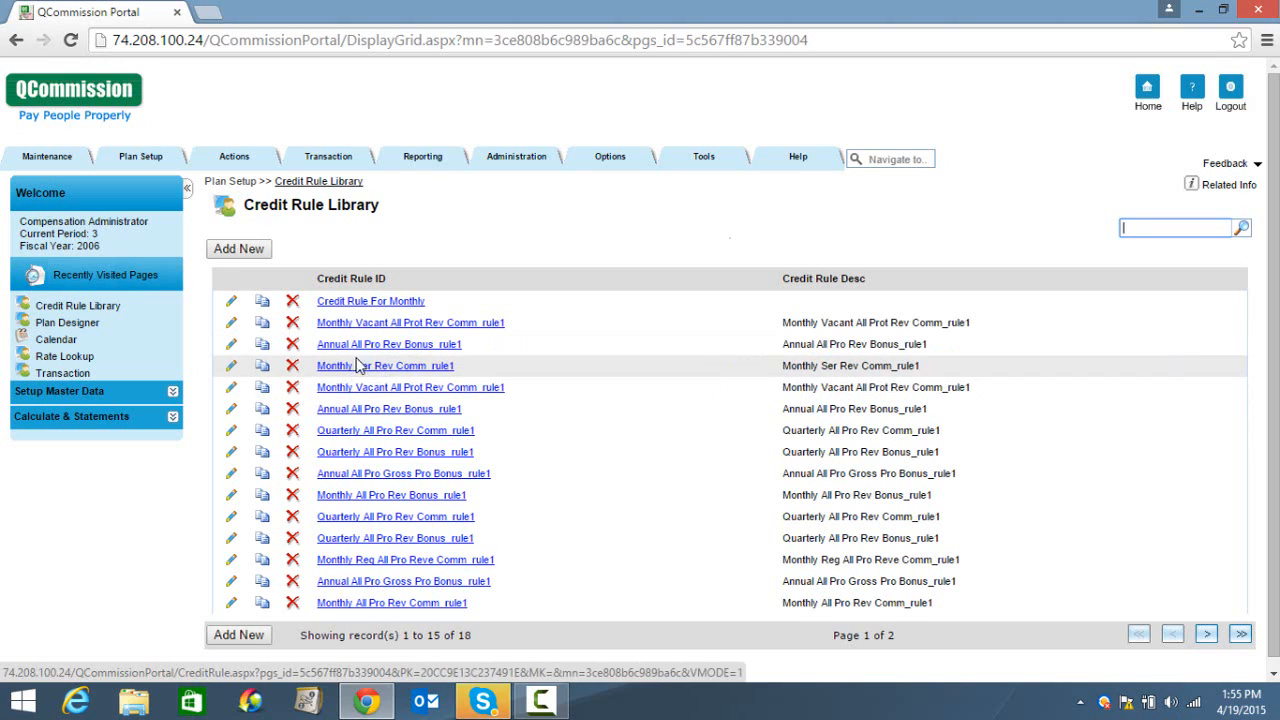
mouse_move(141, 167)
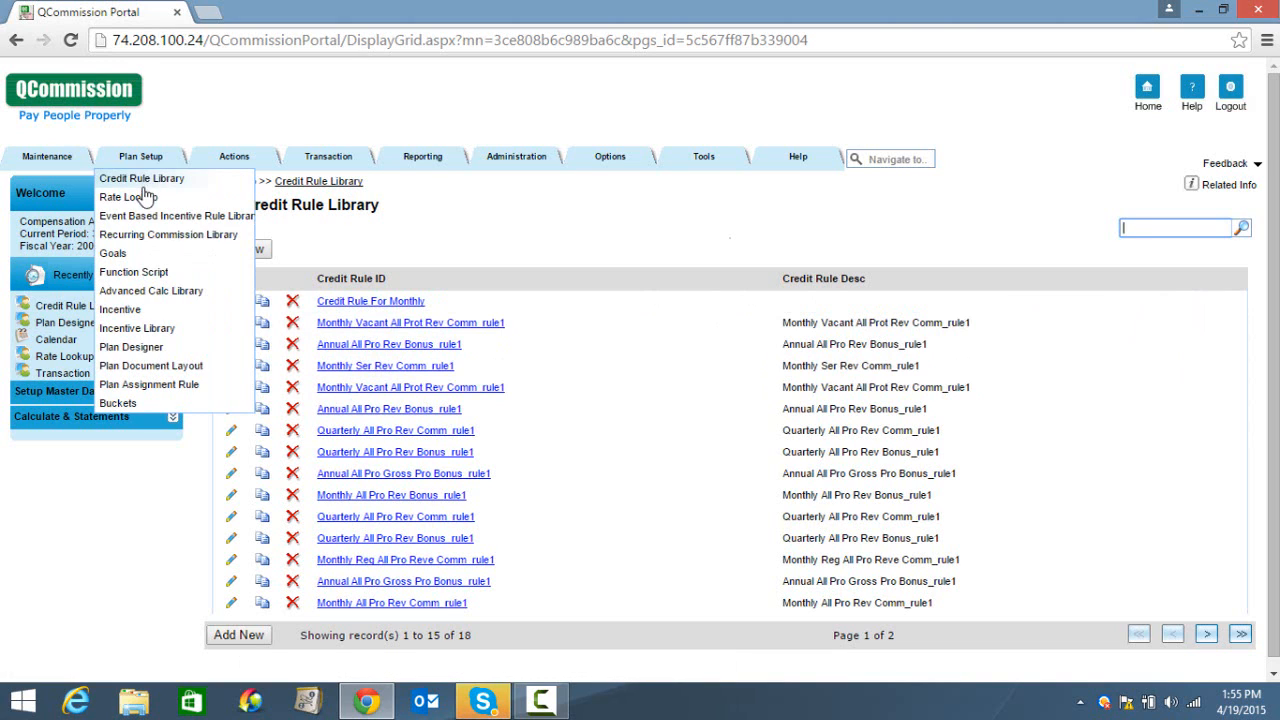
click(148, 346)
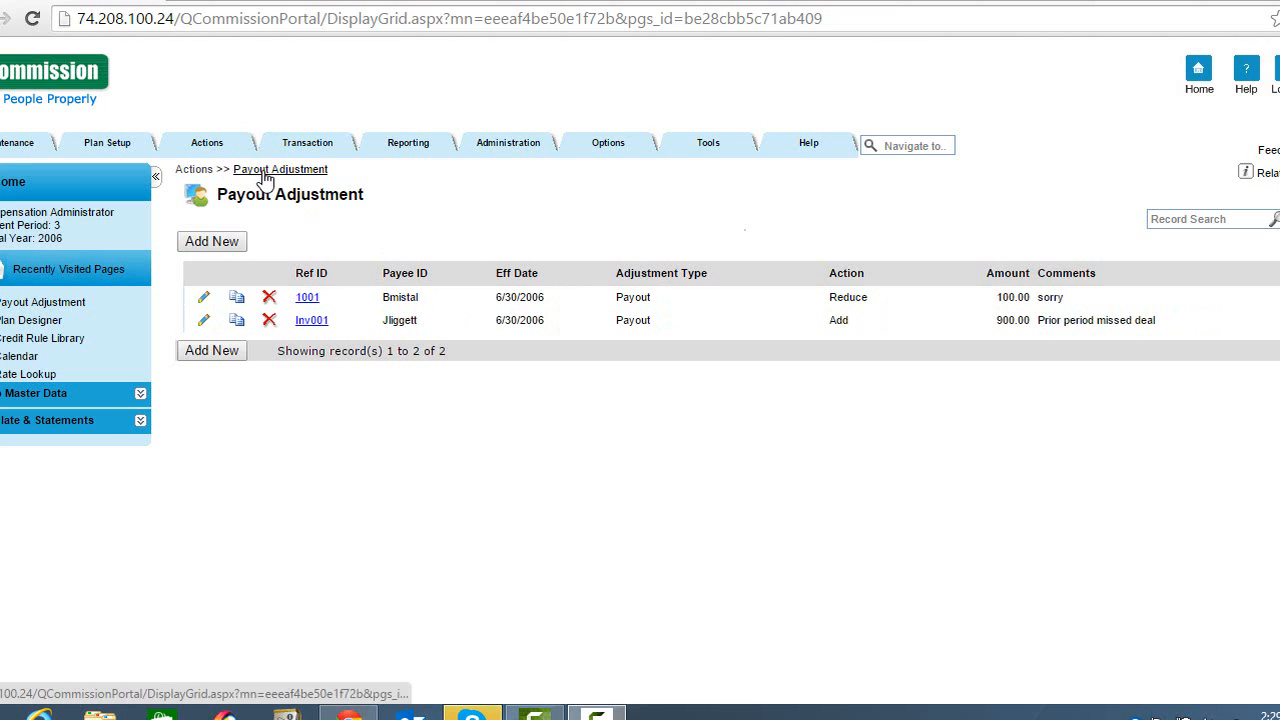
- Open the first payout adjustment for editing and examine its Action choices and Comments
click(204, 300)
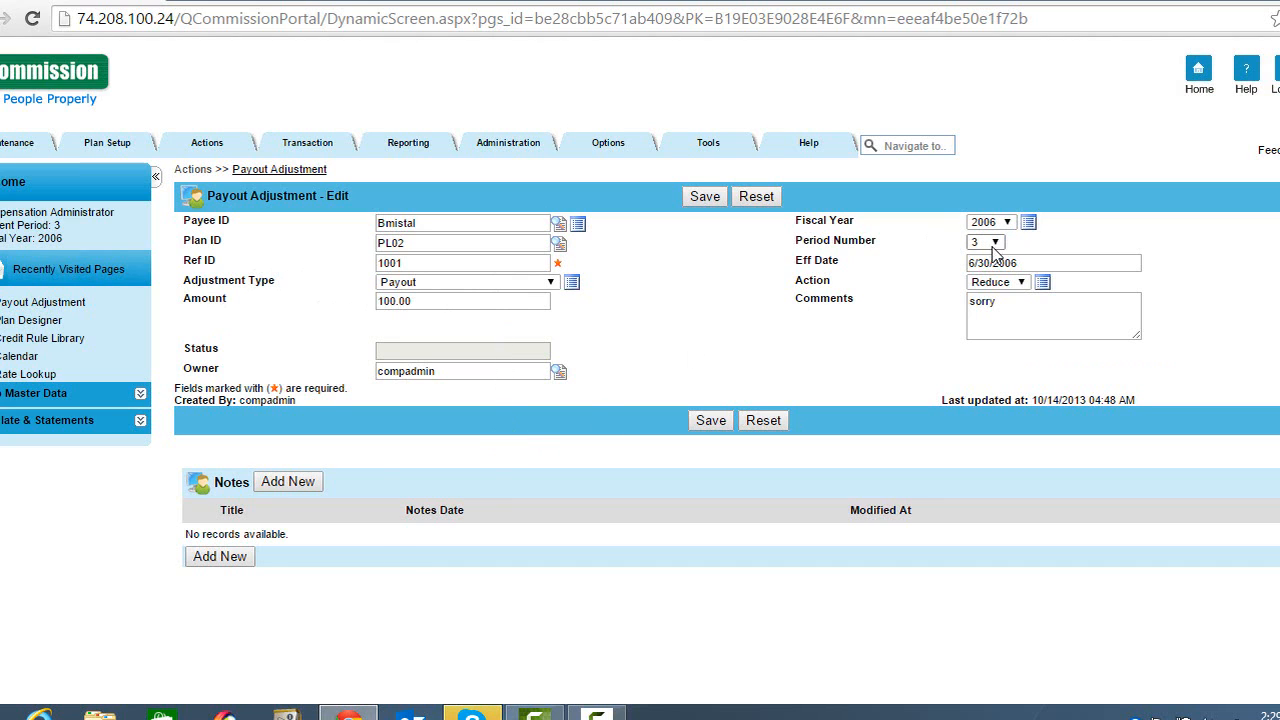
click(1021, 283)
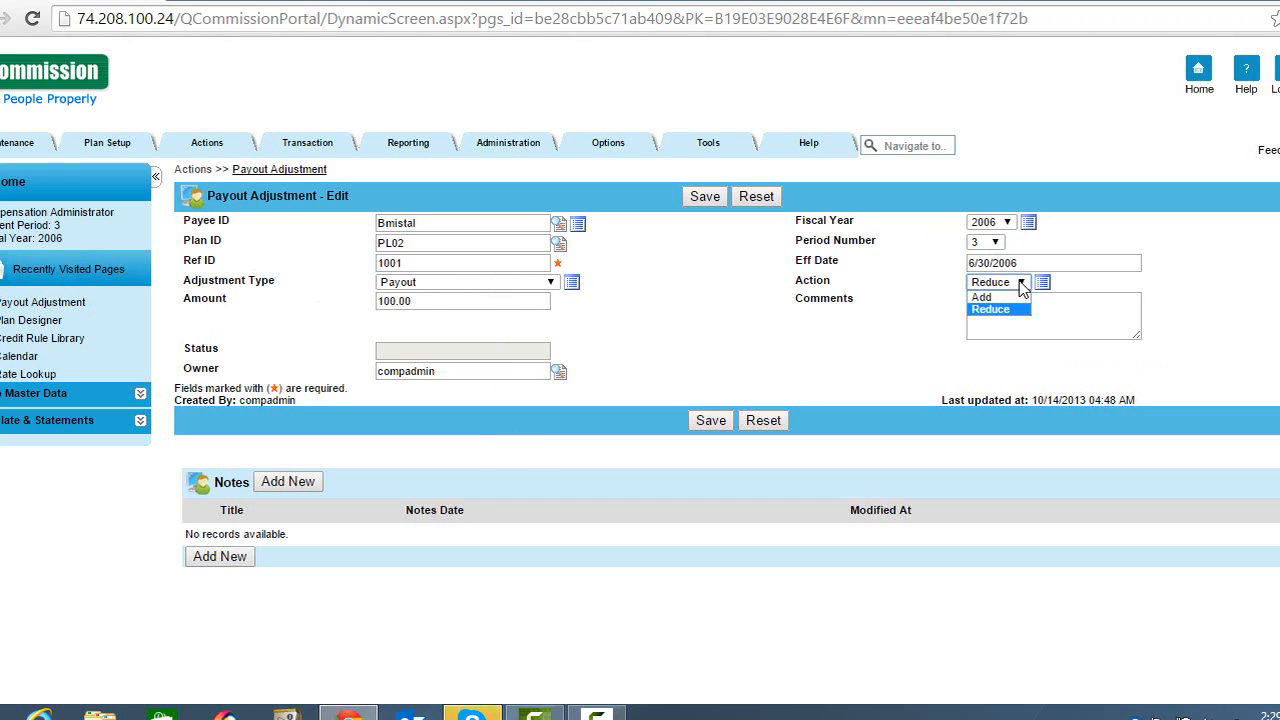
click(1087, 243)
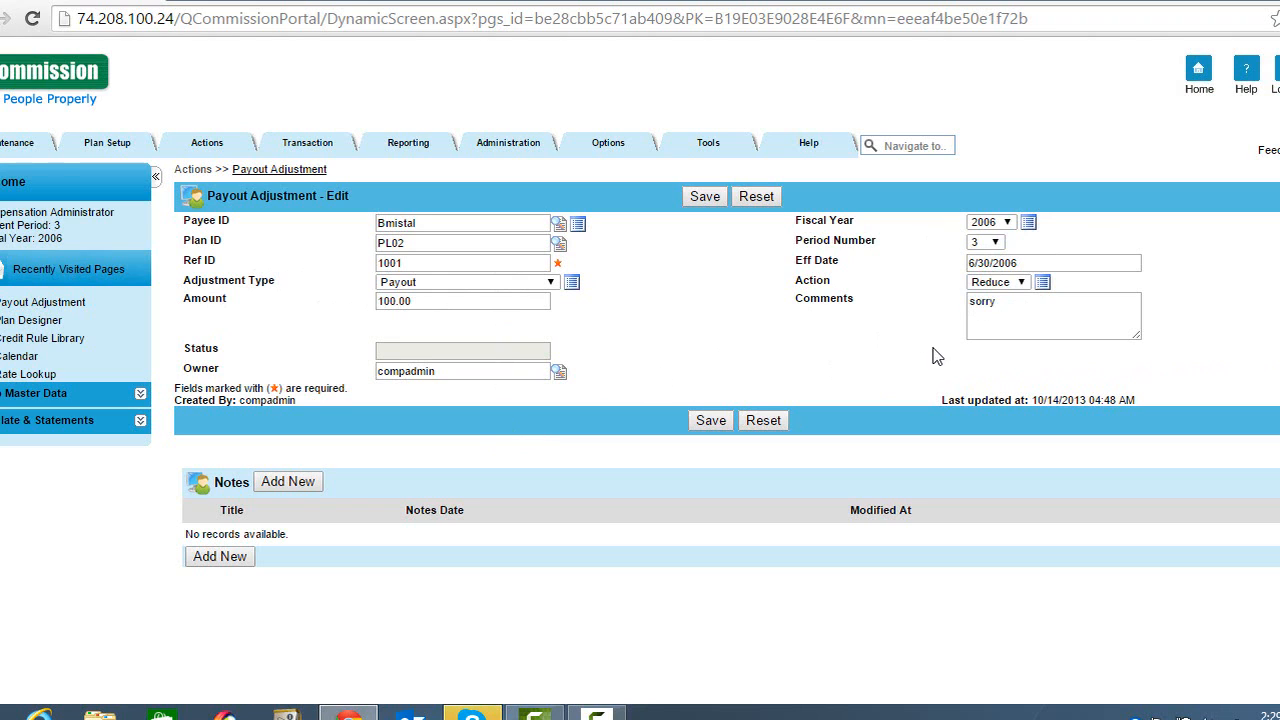
click(1008, 311)
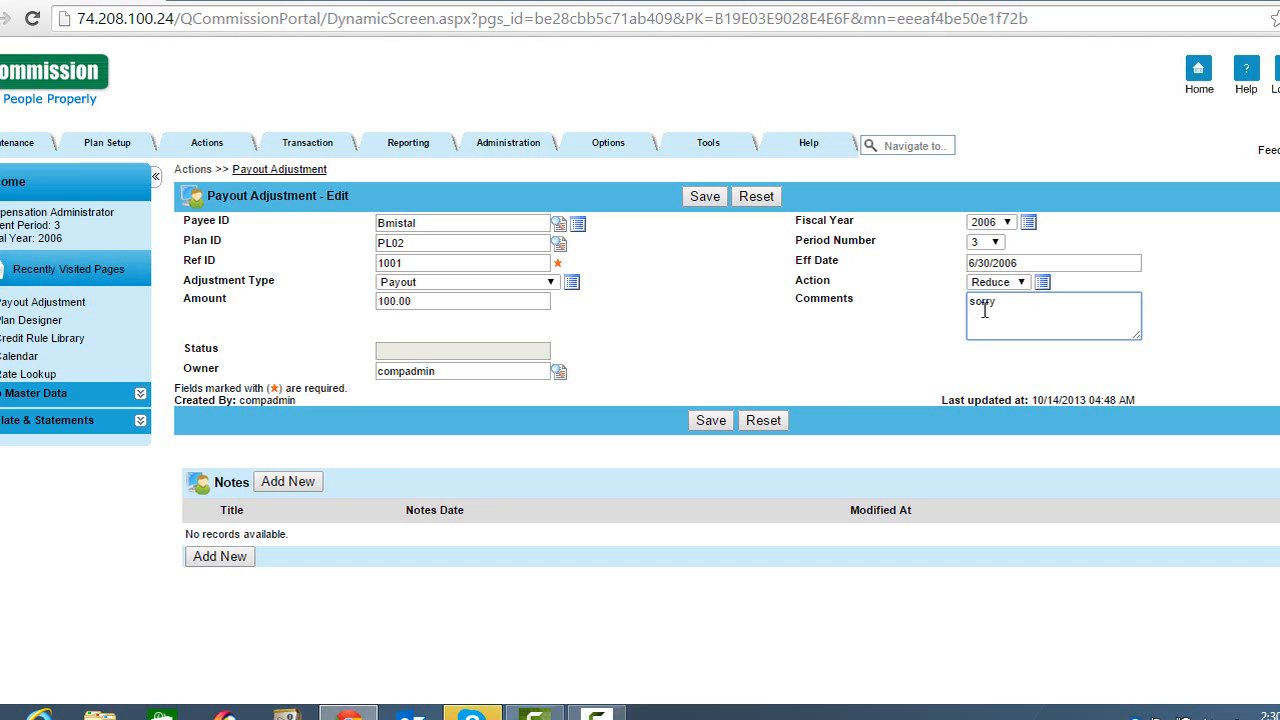
- Open the commission statement preview and select the sixth payee in the payee lookup, a sales rep
mouse_move(400, 142)
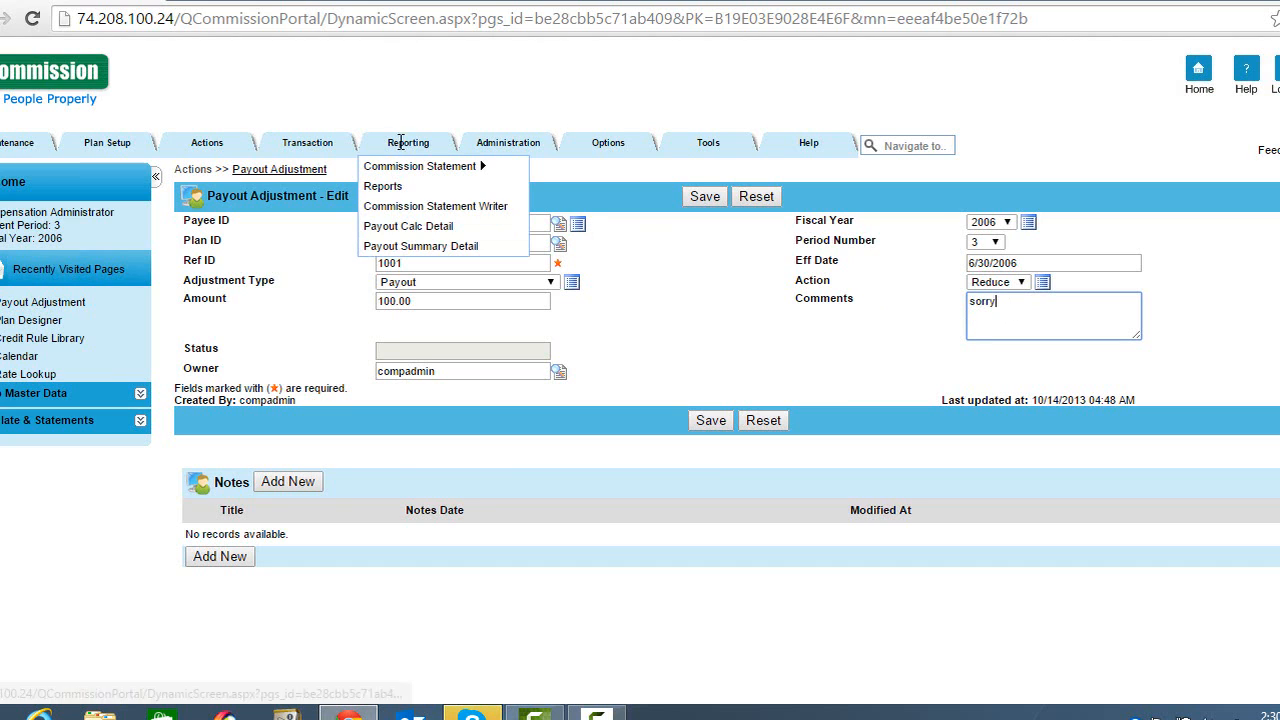
mouse_move(420, 166)
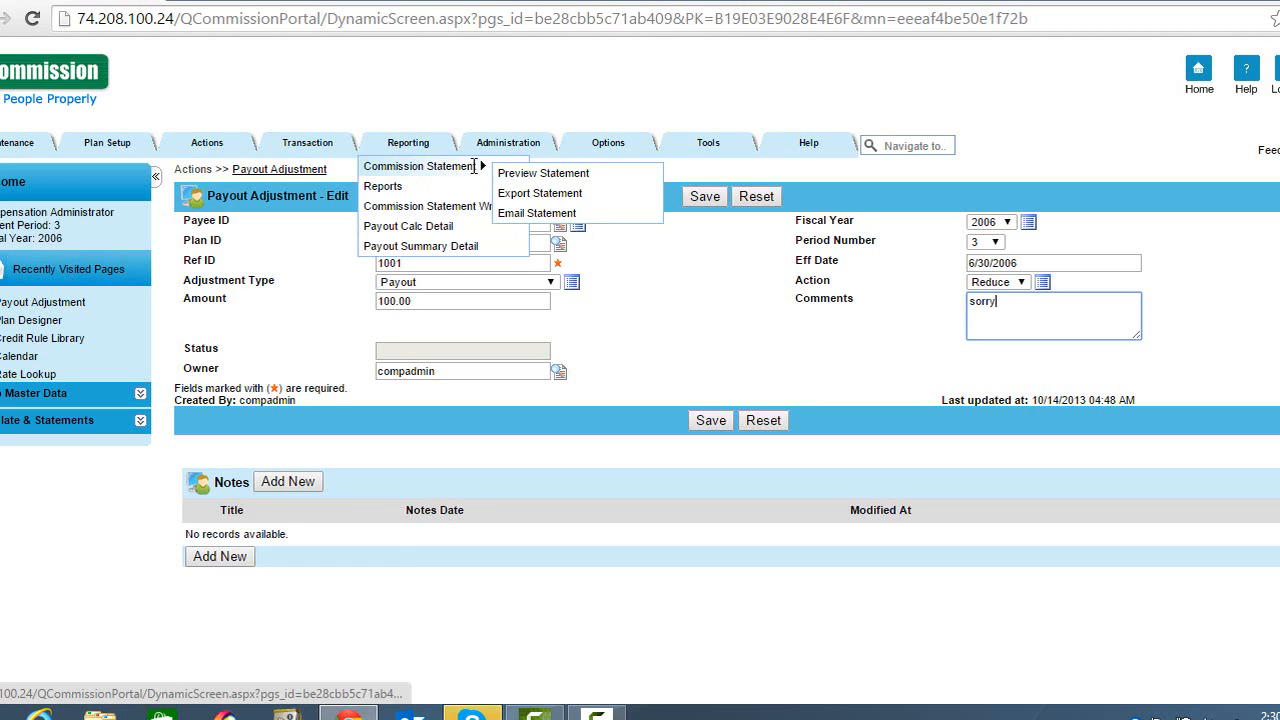
click(510, 173)
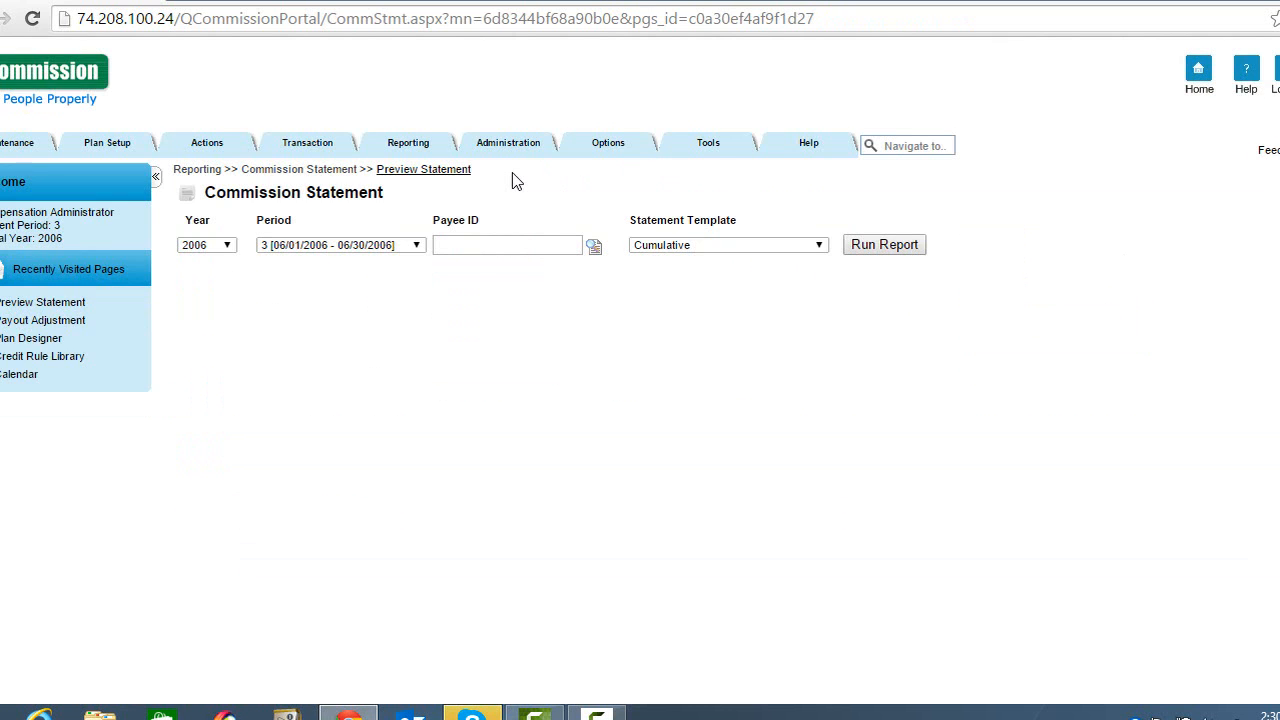
click(593, 247)
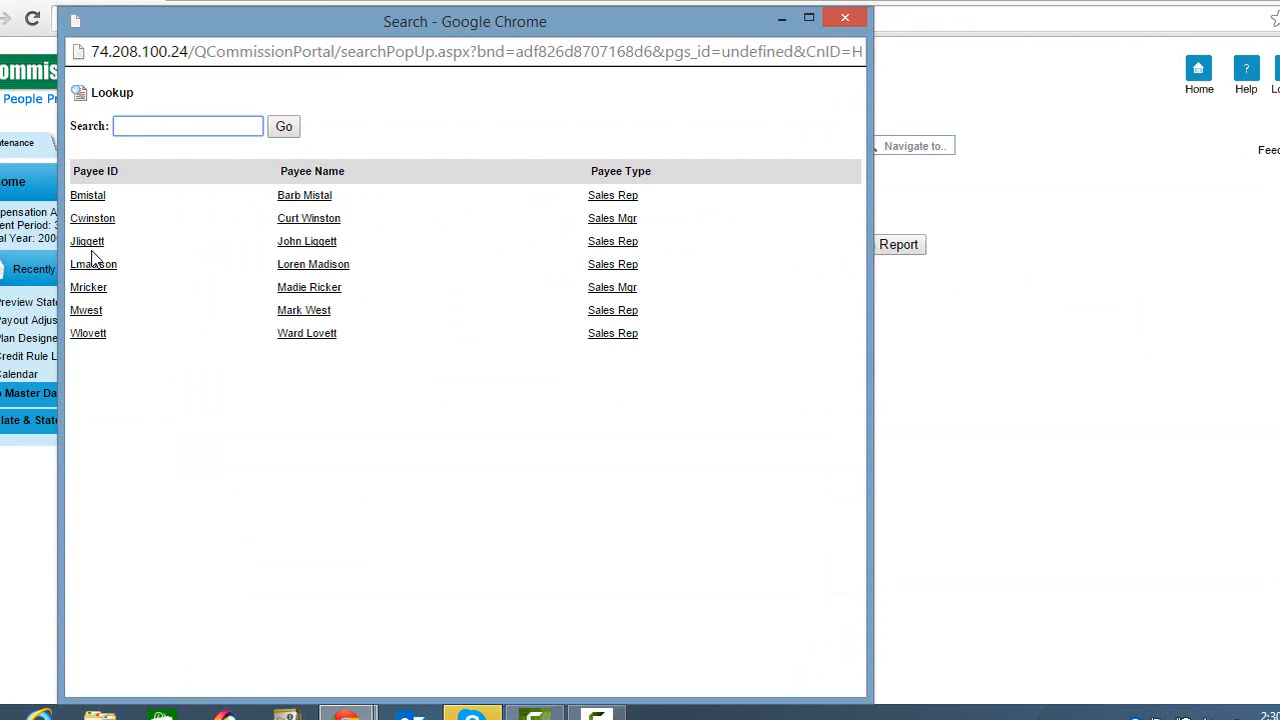
key(ctrl+l)
click(94, 313)
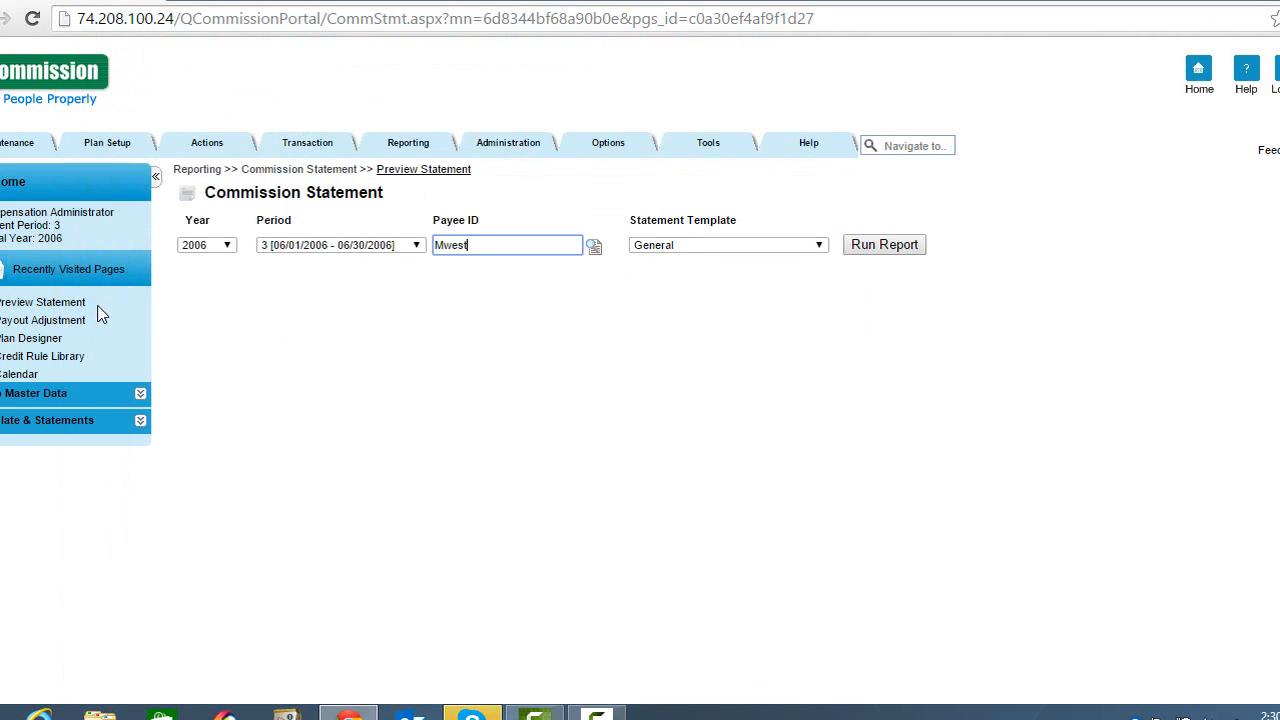
- Run the commission statement report with the General statement template and look over the generated statement
click(819, 247)
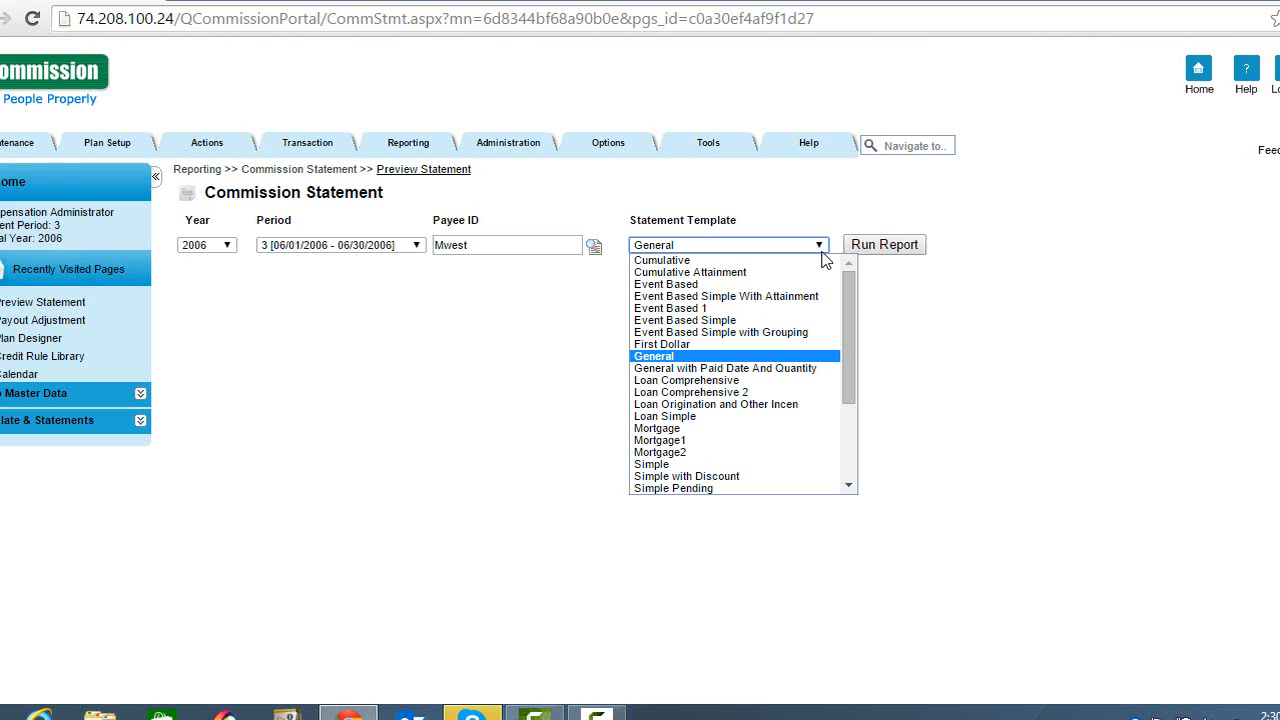
click(868, 248)
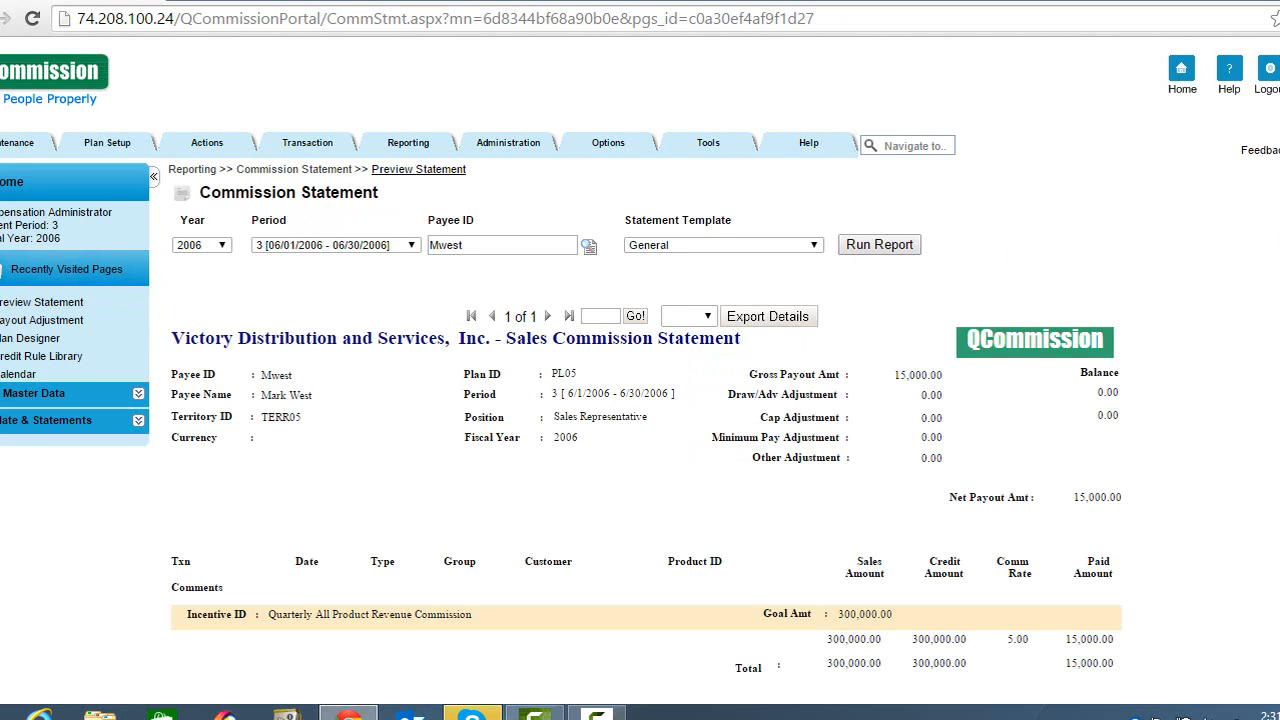
scroll(640, 400, down, 1)
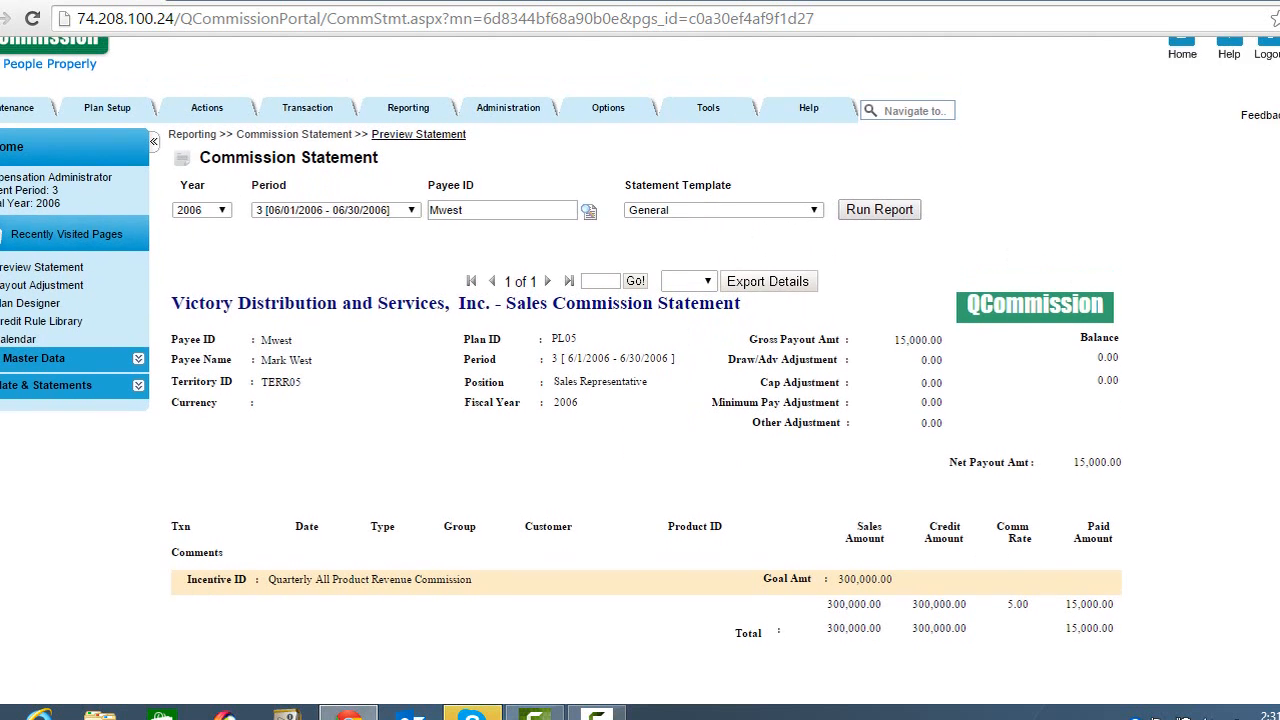
scroll(640, 400, up, 1)
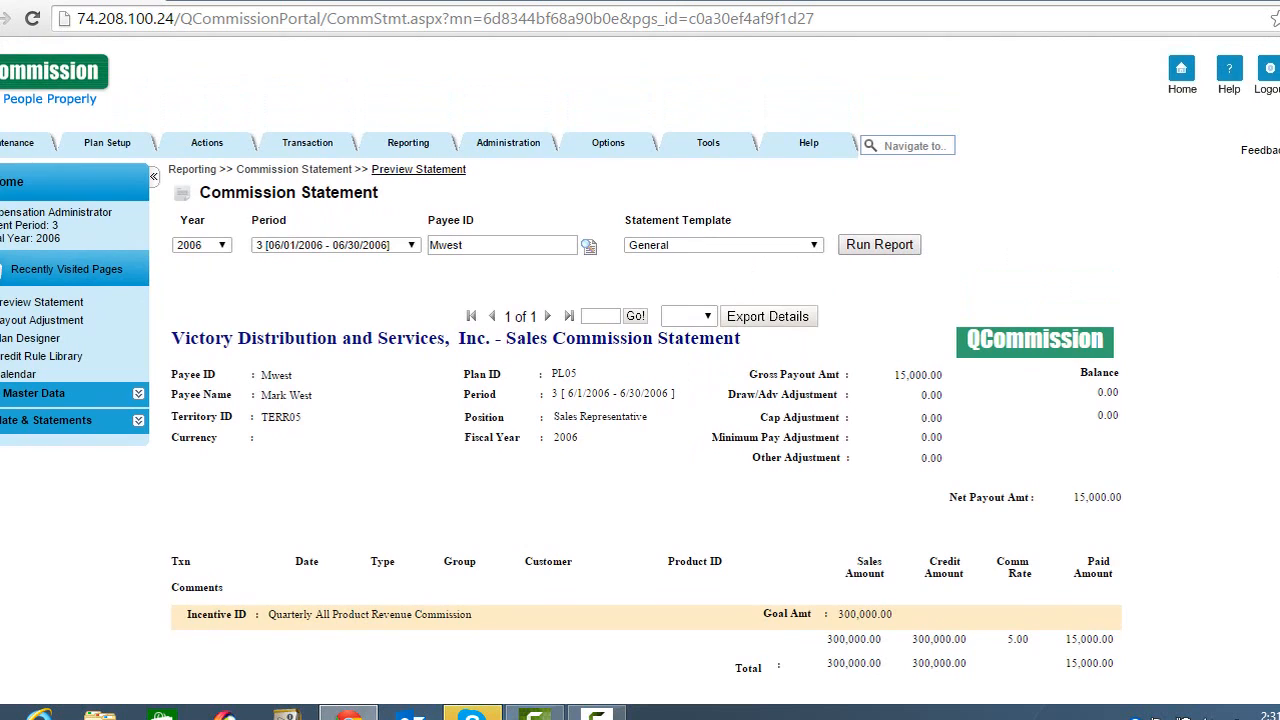
- Look over the statement template choices again and open the Commission Statement Writer
click(815, 246)
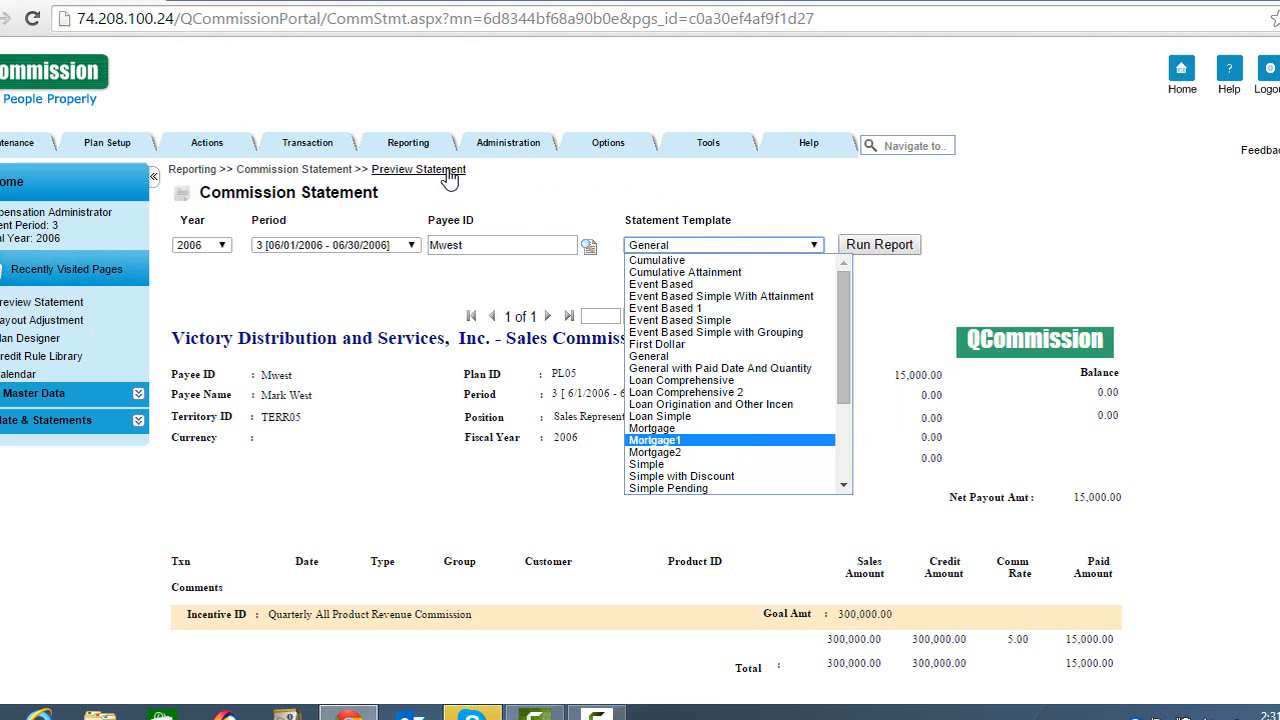
mouse_move(437, 161)
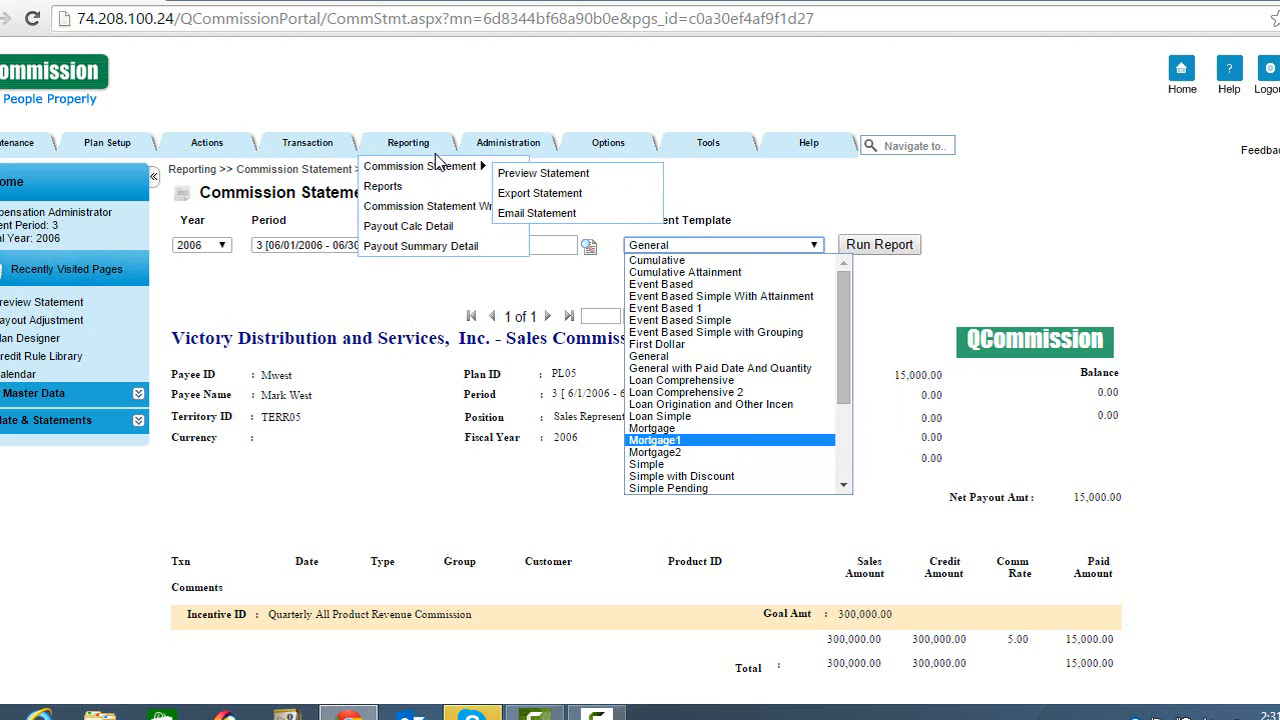
click(457, 206)
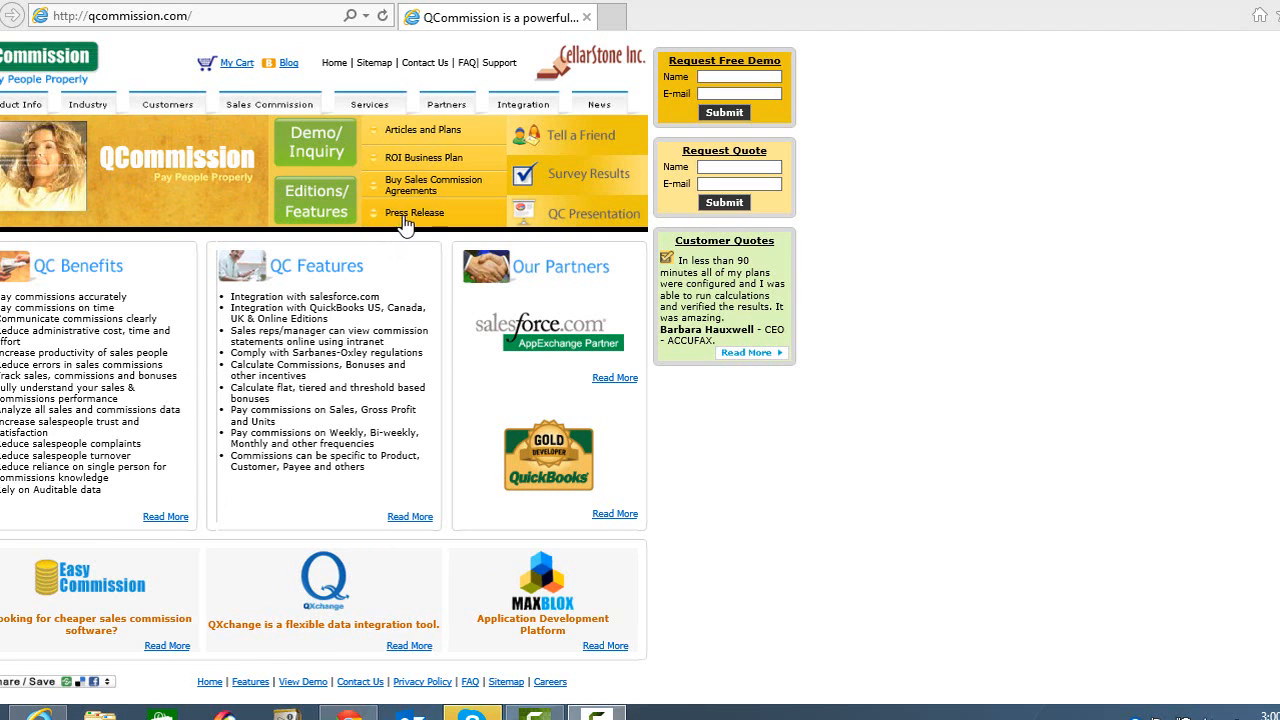
- Switch to Internet Explorer and open the Industry page of the QCommission website
click(103, 108)
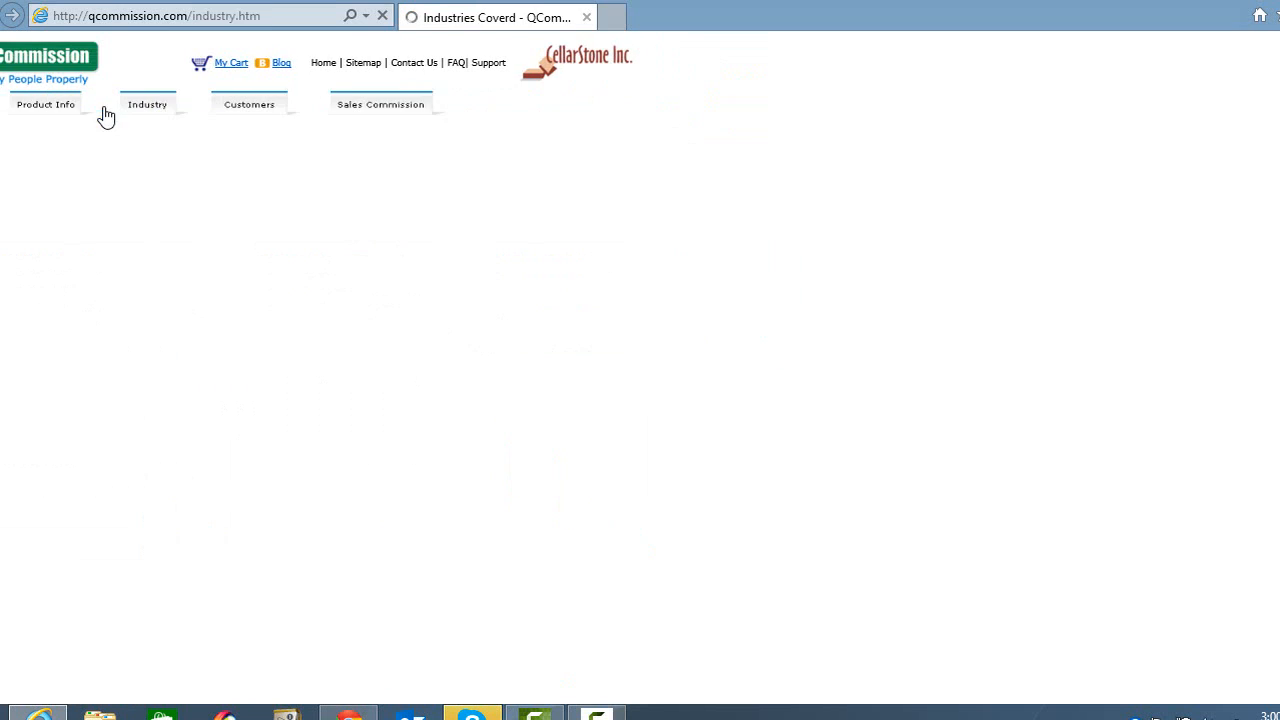